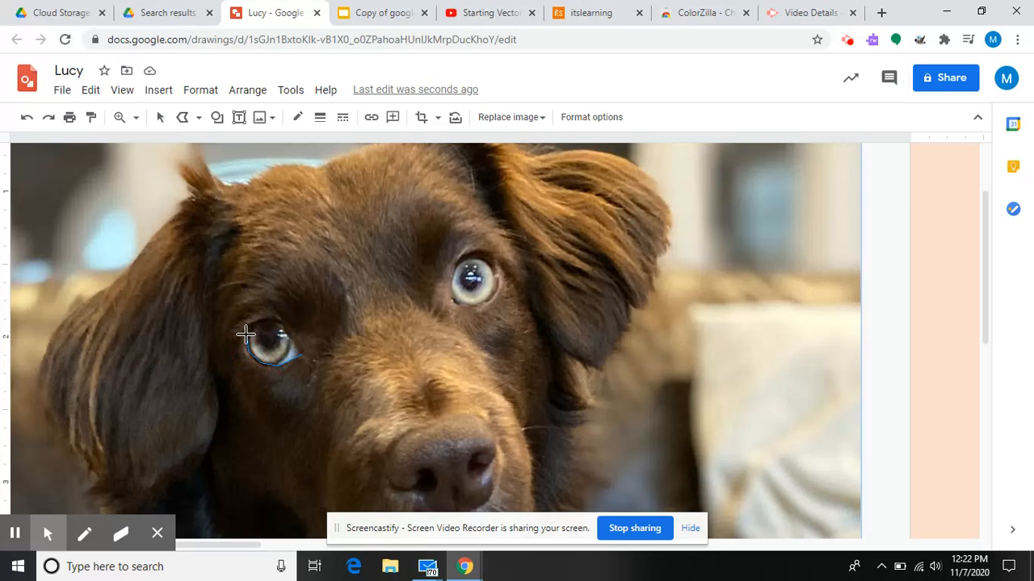
Finish tracing the photo dog's left-hand eye as a closed polygon around the eyelid
left_click(260, 320)
left_click(275, 318)
left_click(288, 330)
left_click(300, 353)
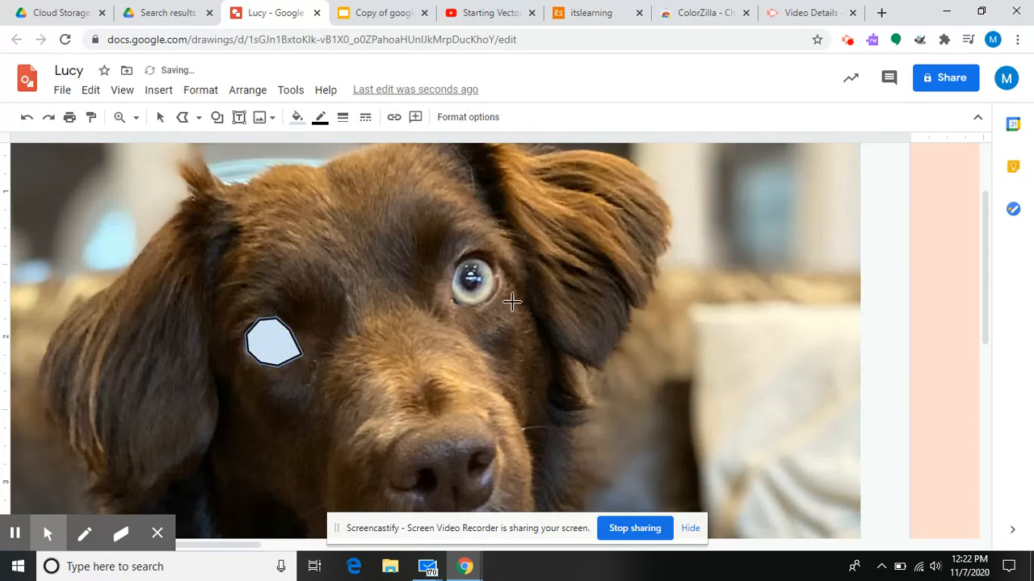
Trace the photo dog's right-hand eye with a closed polygon
left_click(451, 300)
left_click(451, 285)
left_click(458, 261)
left_click(476, 256)
left_click(493, 277)
left_click(484, 301)
left_click(453, 301)
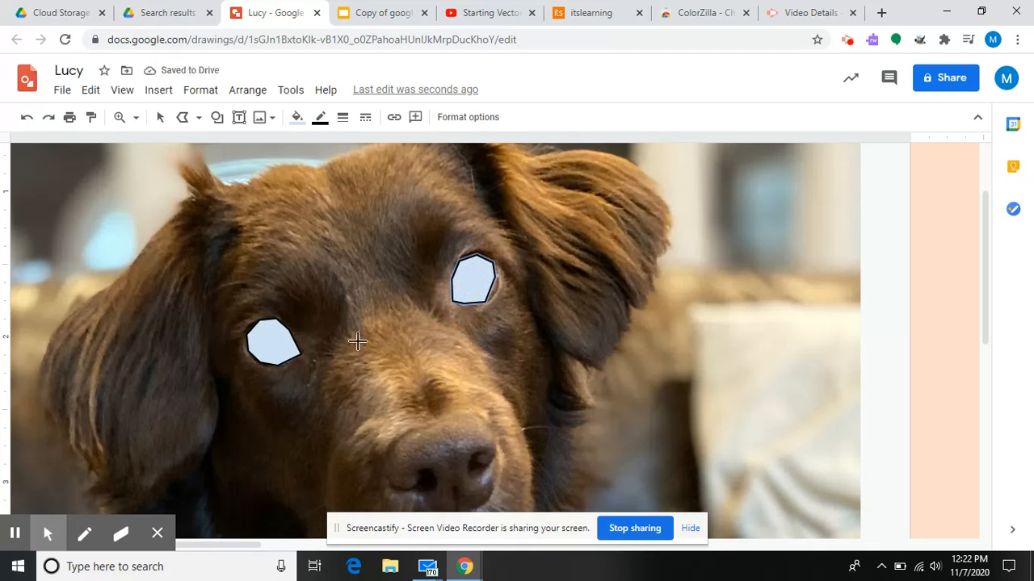
Trace the jagged light fur patch across the bridge of the photo dog's muzzle as a closed polygon
left_click(395, 368)
left_click(377, 370)
left_click(366, 384)
left_click(385, 380)
left_click(377, 391)
left_click(393, 396)
left_click(409, 386)
left_click(424, 373)
left_click(458, 383)
left_click(475, 384)
left_click(447, 365)
left_click(427, 351)
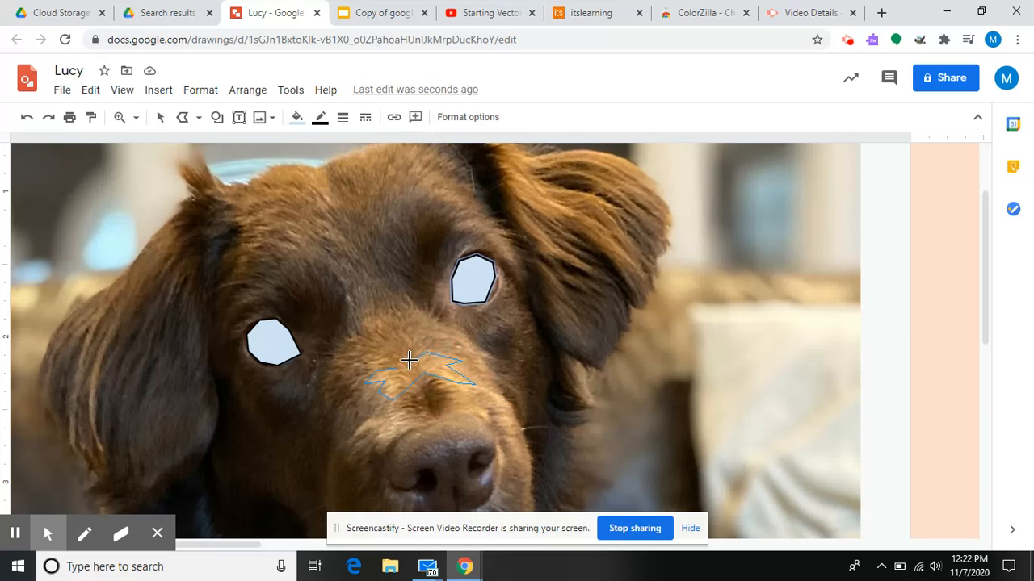
left_click(395, 365)
Trace the light fur highlight just above the left-hand side of the photo dog's nose as a closed polygon
left_click(374, 417)
left_click(358, 428)
left_click(357, 441)
left_click(385, 428)
left_click(382, 443)
left_click(429, 421)
left_click(398, 420)
left_click(374, 416)
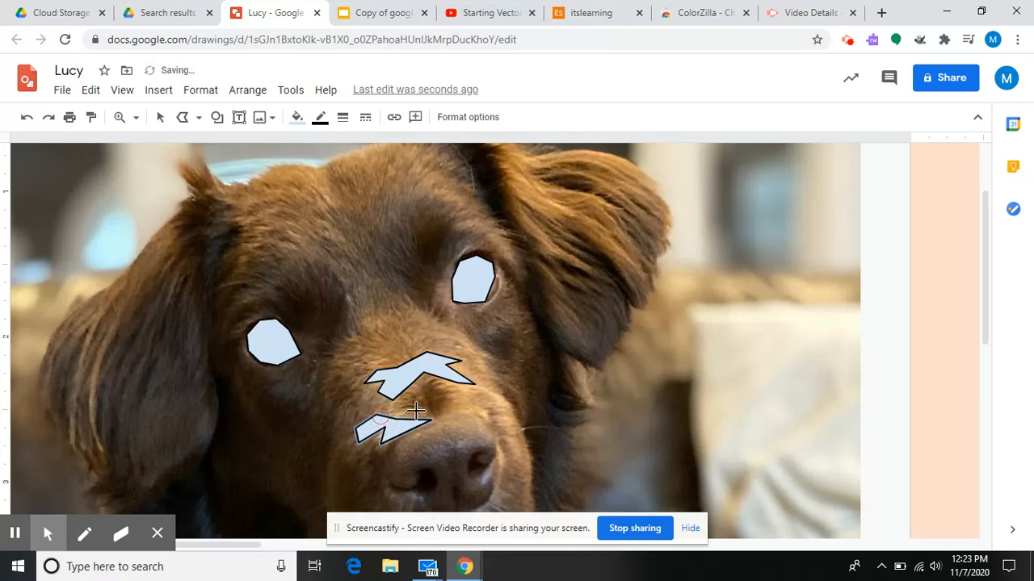
Trace the small light fur highlight above the right-hand side of the photo dog's nose as a closed polygon
left_click(464, 407)
left_click(491, 421)
left_click(482, 398)
left_click(475, 402)
left_click(474, 401)
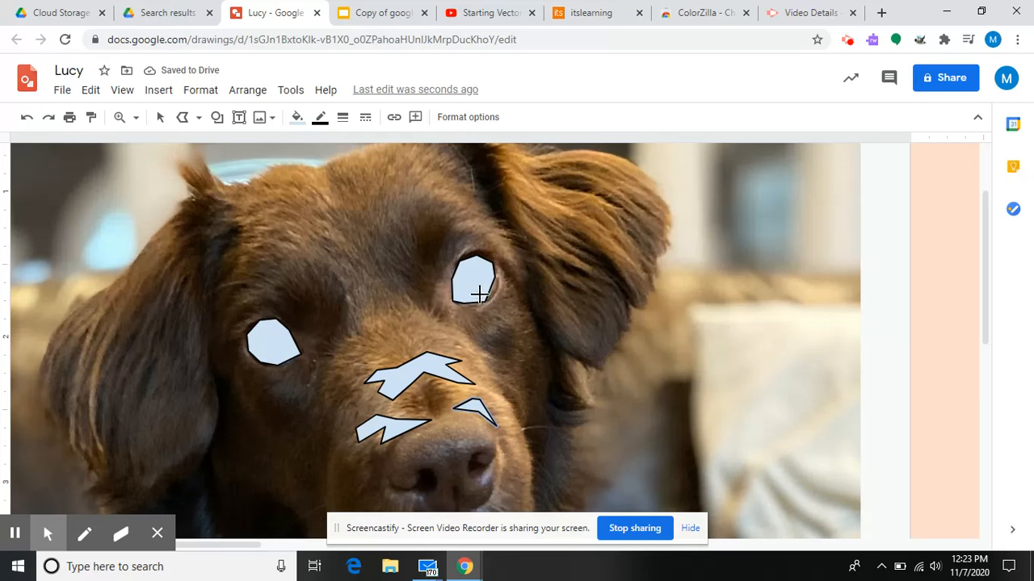
Give the three muzzle fur shapes a transparent outline and fill them with the custom golden-brown color
left_click(161, 122)
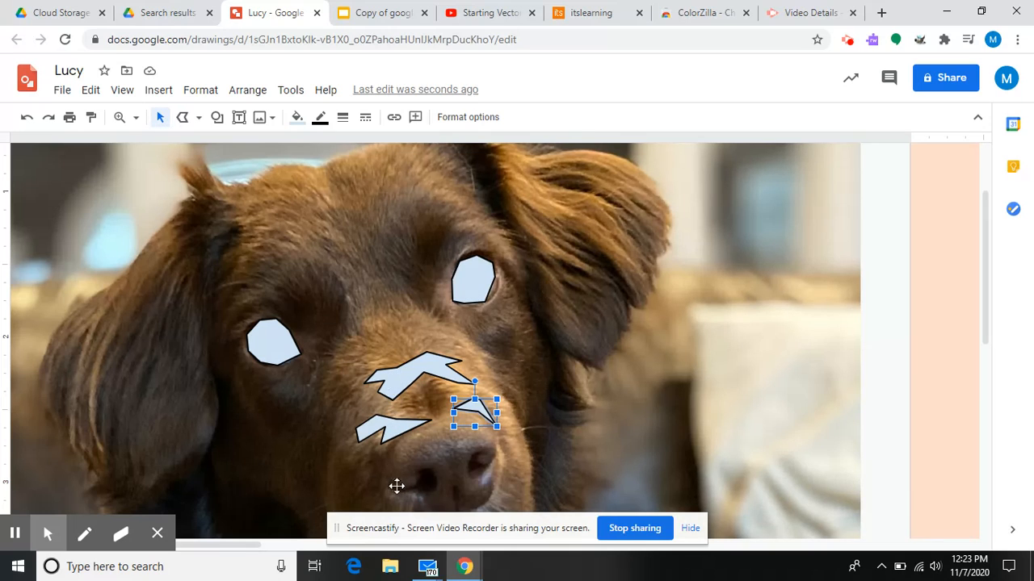
left_click(388, 432, "shift")
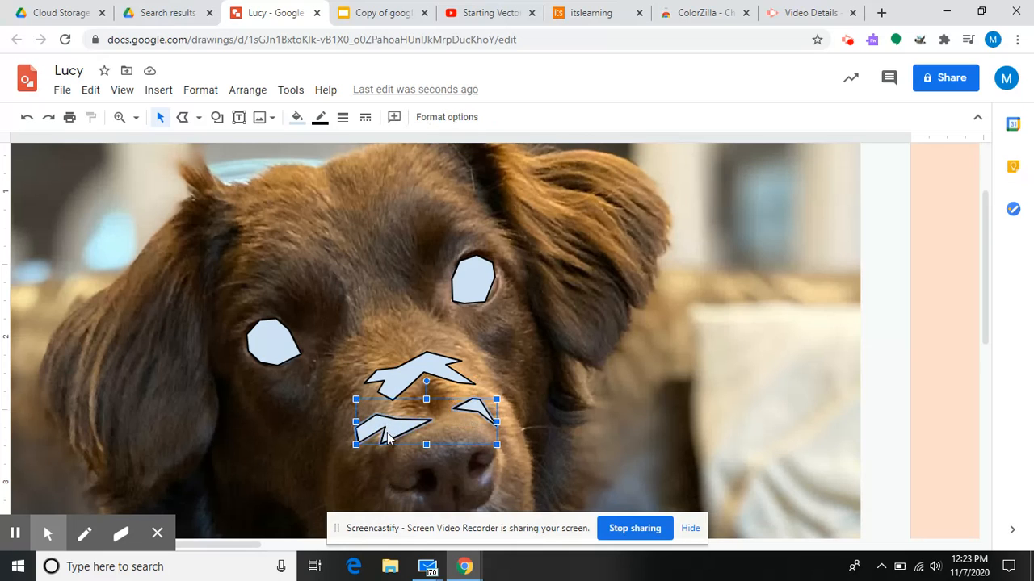
left_click(398, 374, "shift")
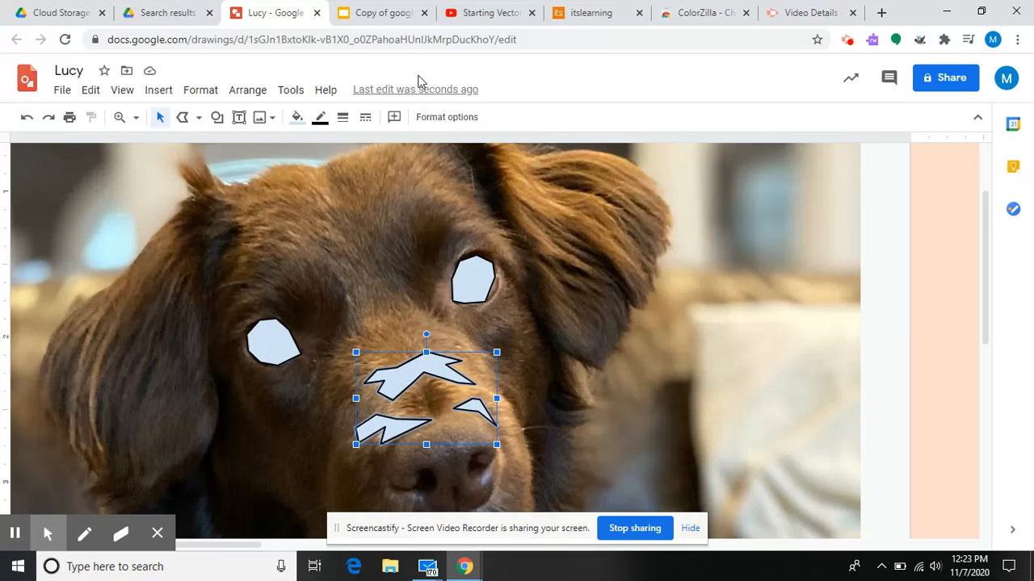
left_click(320, 117)
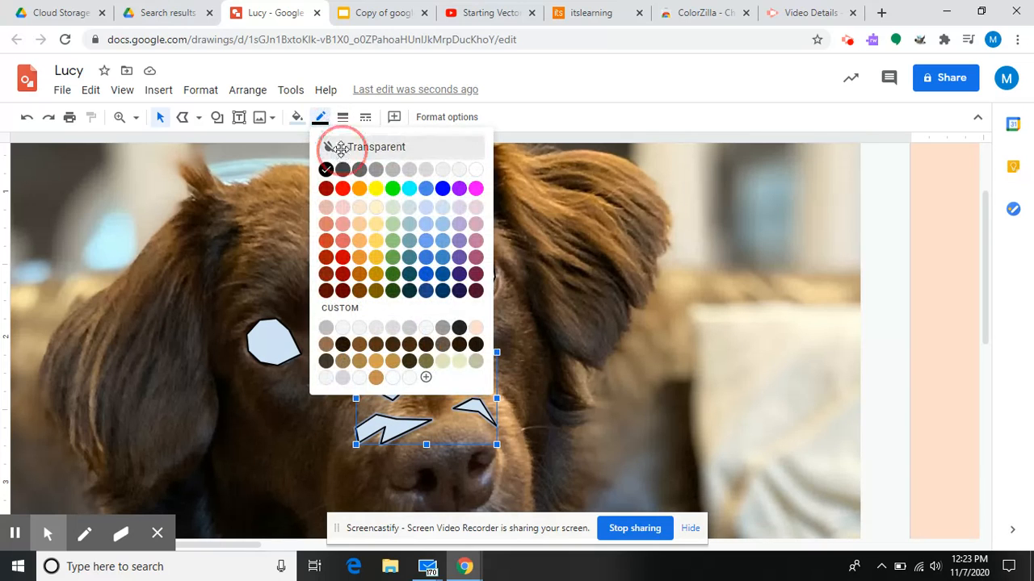
left_click(341, 149)
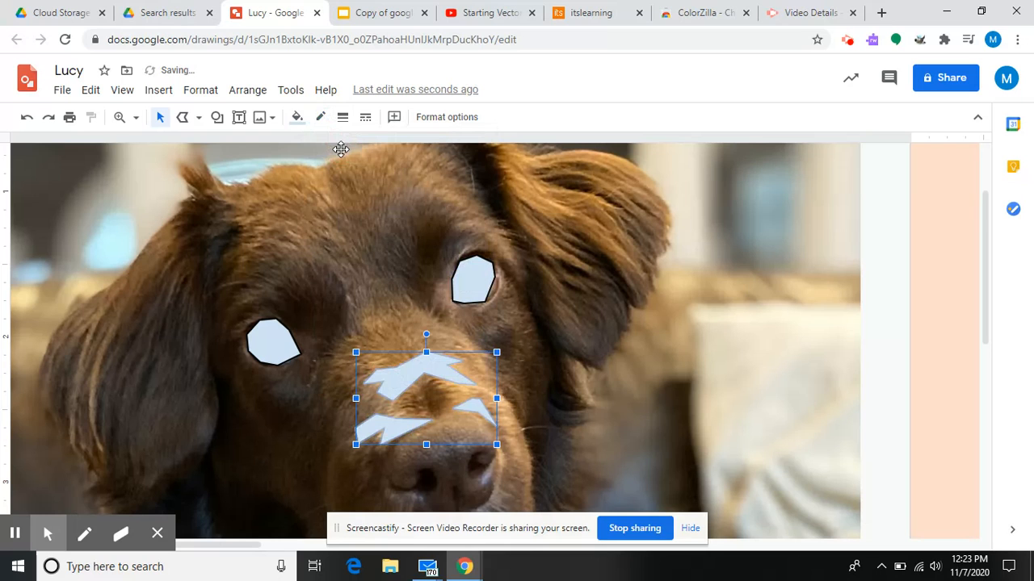
left_click(297, 117)
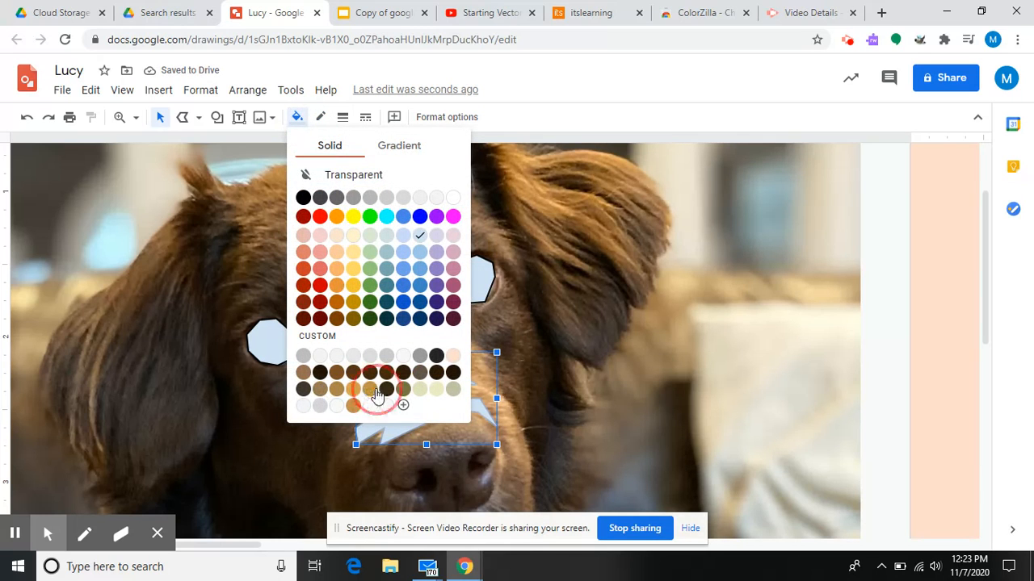
left_click(353, 406)
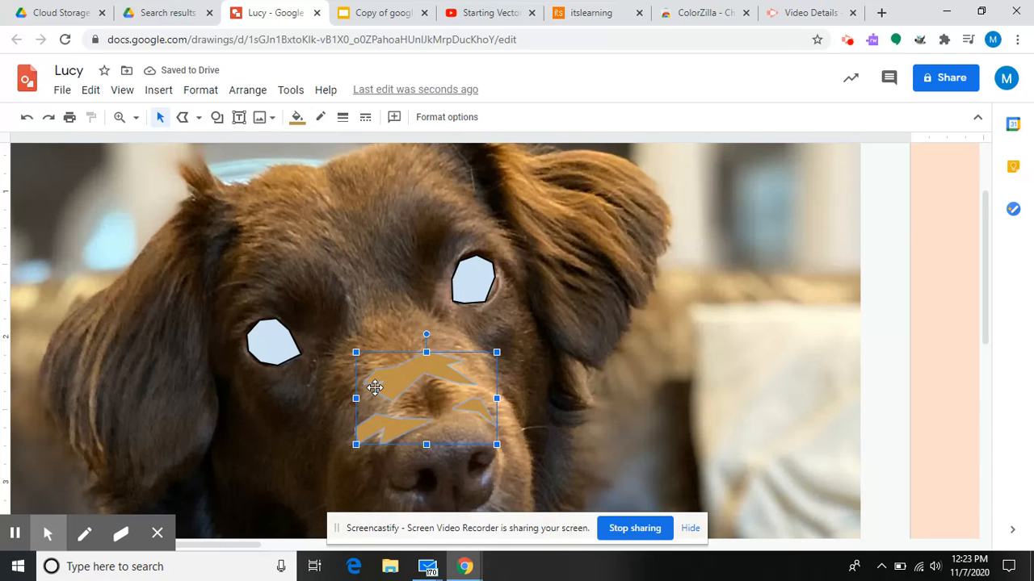
Move the three golden-brown muzzle shapes horizontally from the photo onto the illustrated dog's muzzle
key("Right")
key("Right")
key("Right")
key("Right")
key("Right")
key("Right")
key("Right")
key("Right")
key("Right")
key("Right")
key("Right")
key("Right")
key("Right")
key("Right")
key("Right")
key("Right")
key("Right")
key("Right")
key("Right")
key("Right")
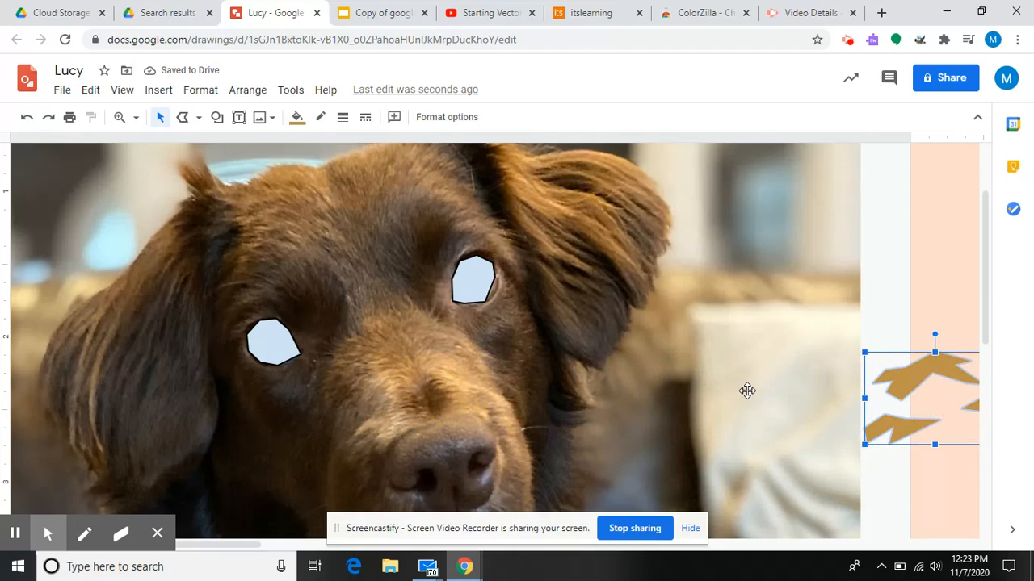
scroll(747, 391, "right", 10)
scroll(747, 391, "left", 10)
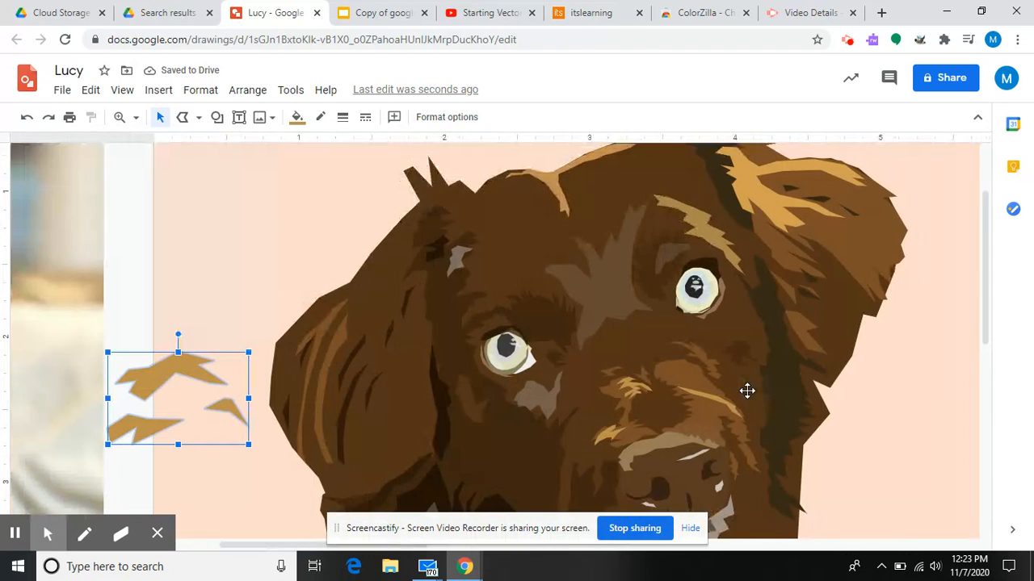
key("Right")
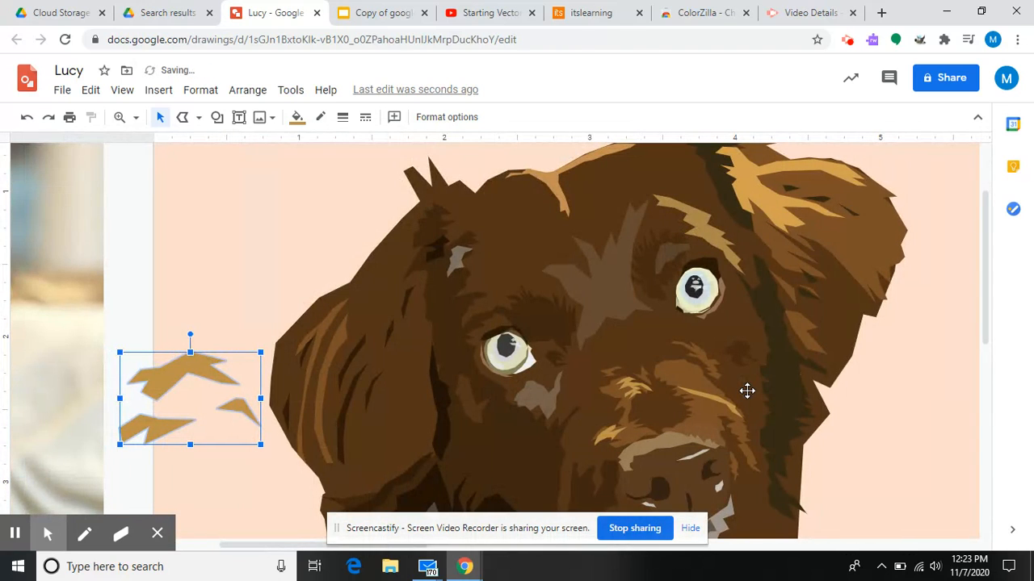
key("ctrl+z")
key("ctrl+z")
key("ctrl+z")
key("ctrl+z")
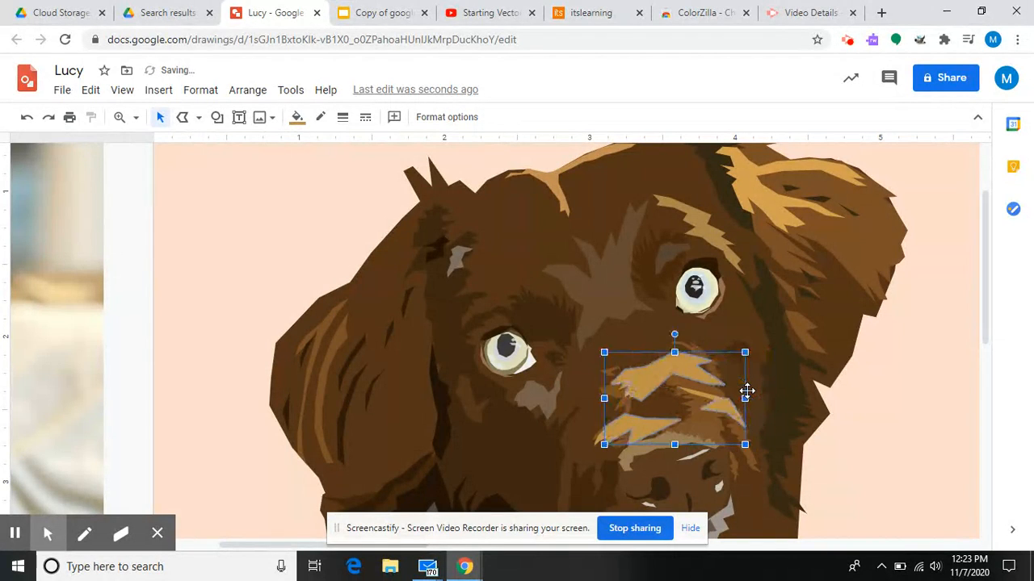
key("ctrl+z")
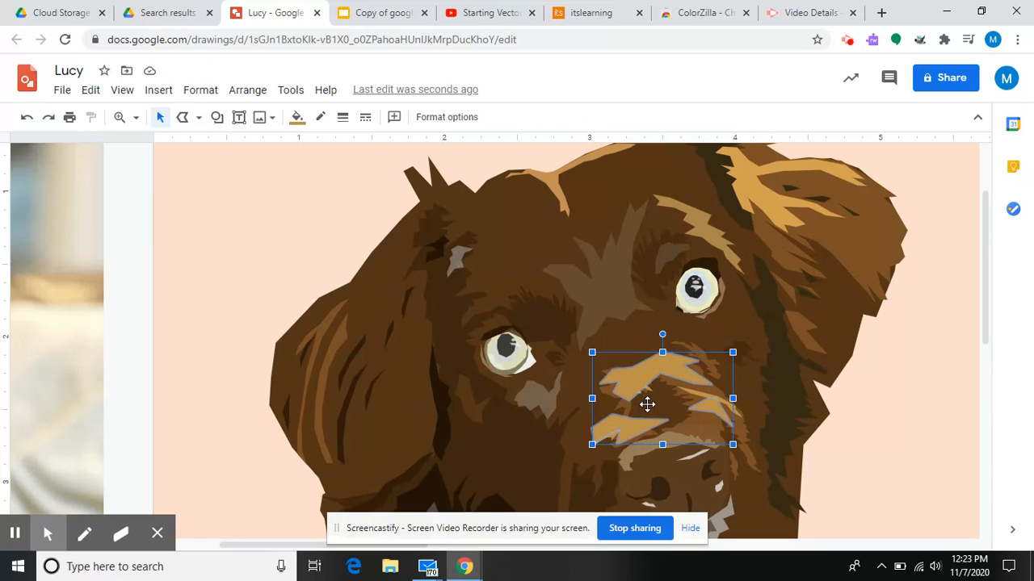
Move the three golden-brown shapes horizontally back to their traced position on the photo dog's muzzle
key("Left")
key("Right")
key("Left")
key("Left")
key("Left")
key("Left")
key("Left")
key("Left")
key("Left")
key("Left")
key("Left")
key("Left")
key("Left")
key("Left")
key("Left")
key("Left")
key("Left")
key("Left")
key("Left")
key("Left")
key("Left")
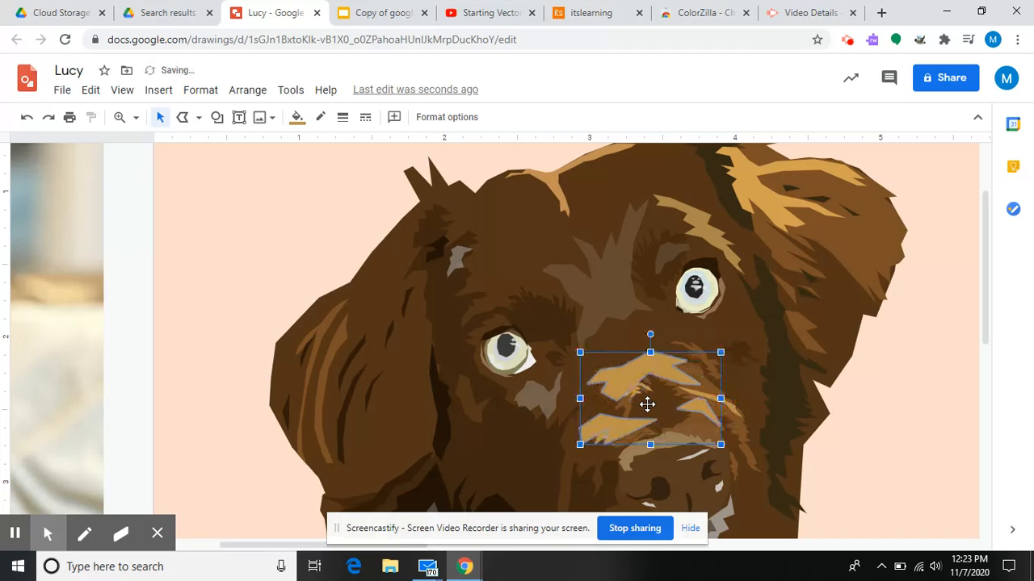
key("Left")
key("Left")
key("Left")
key("Left")
key("Left")
key("Left")
key("Left")
key("Left")
key("Left")
key("Left")
key("Left")
key("Left")
key("Left")
key("Left")
key("Left")
key("Left")
key("Left")
key("Left")
key("Left")
key("Left")
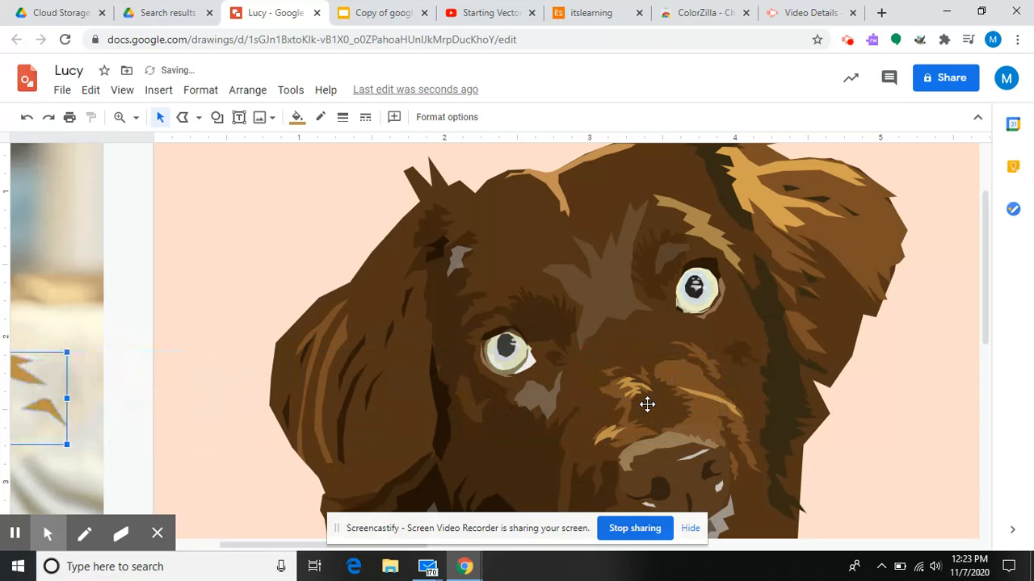
scroll(611, 396, "left", 10)
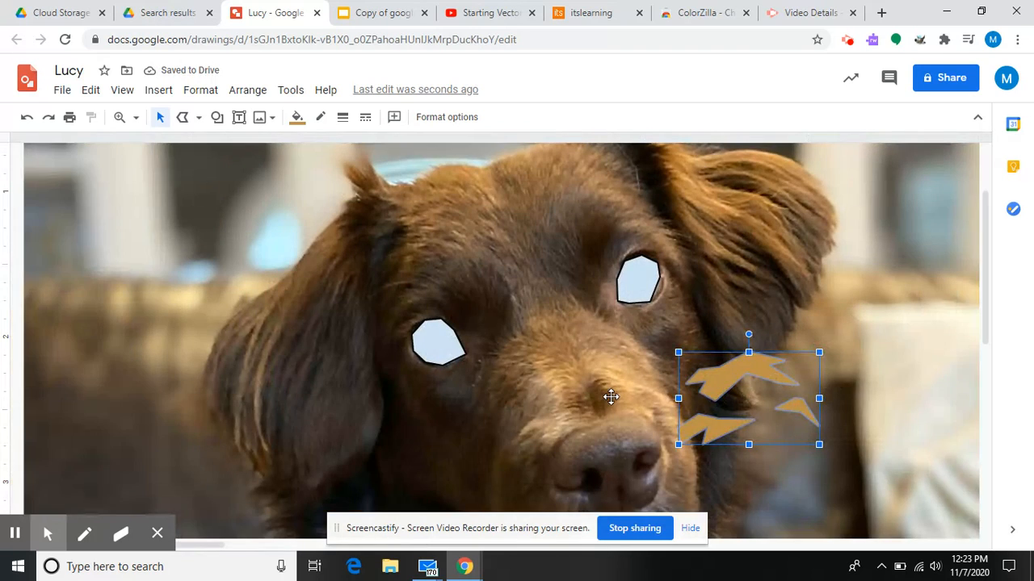
scroll(610, 396, "right", 3)
key("Left")
key("Left")
key("Left")
key("Left")
key("Left")
key("Left")
key("Left")
key("Left")
key("Left")
key("Left")
key("Left")
key("Left")
key("Left")
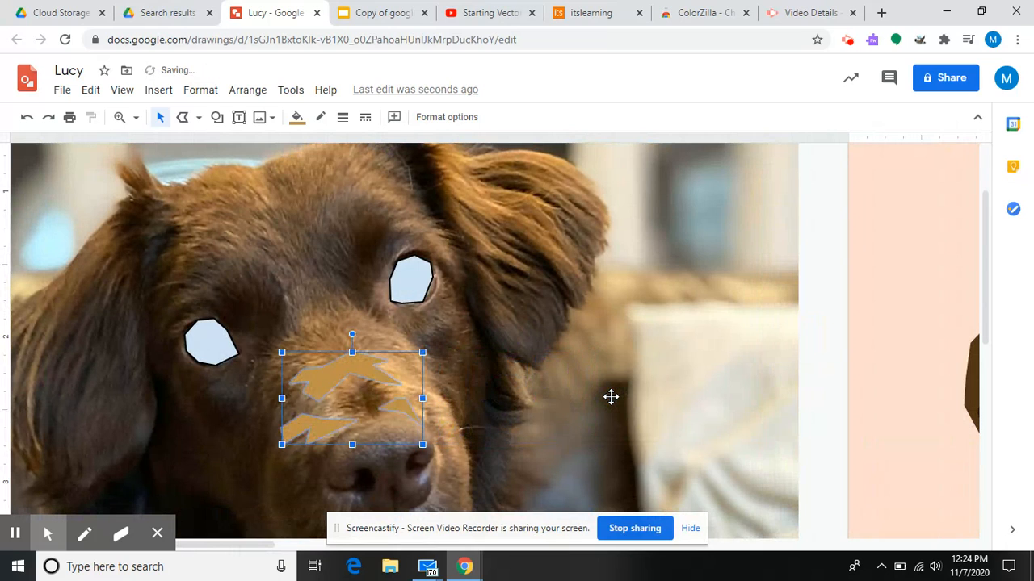
Select all traced eye and muzzle shapes together without the photo, and move them horizontally onto the illustrated dog's face
left_click(135, 118)
left_click(150, 169)
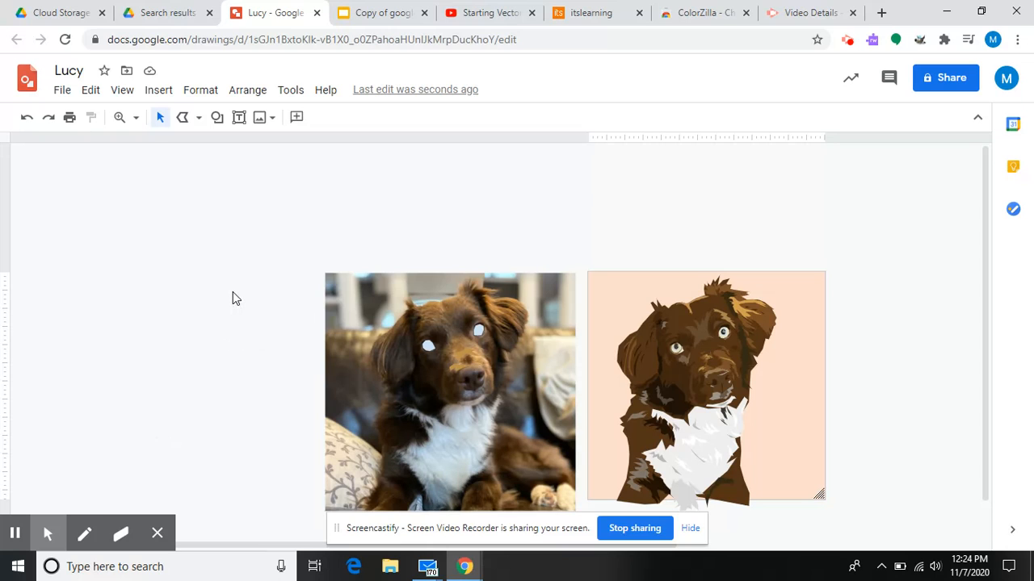
left_click_drag(234, 293, 544, 390)
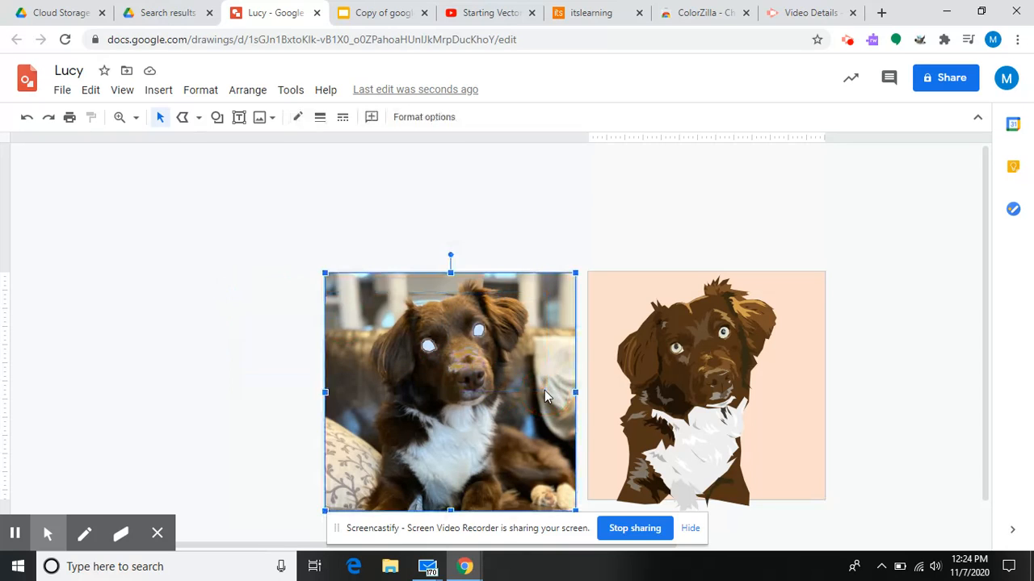
key("ctrl+alt+g")
key("Tab")
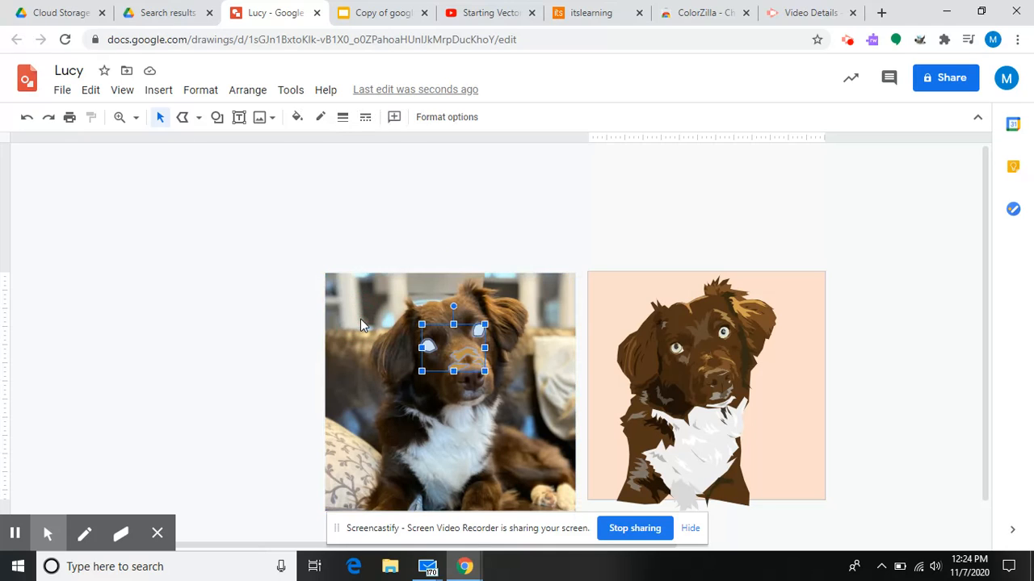
key("Right")
key("Right")
key("Right")
key("Right")
key("Right")
key("Right")
key("Right")
key("Right")
key("Right")
key("Right")
key("Right")
key("Right")
key("Right")
key("Right")
key("Right")
key("Right")
key("Right")
key("Right")
key("Right")
key("Right")
key("Right")
key("Right")
key("Right")
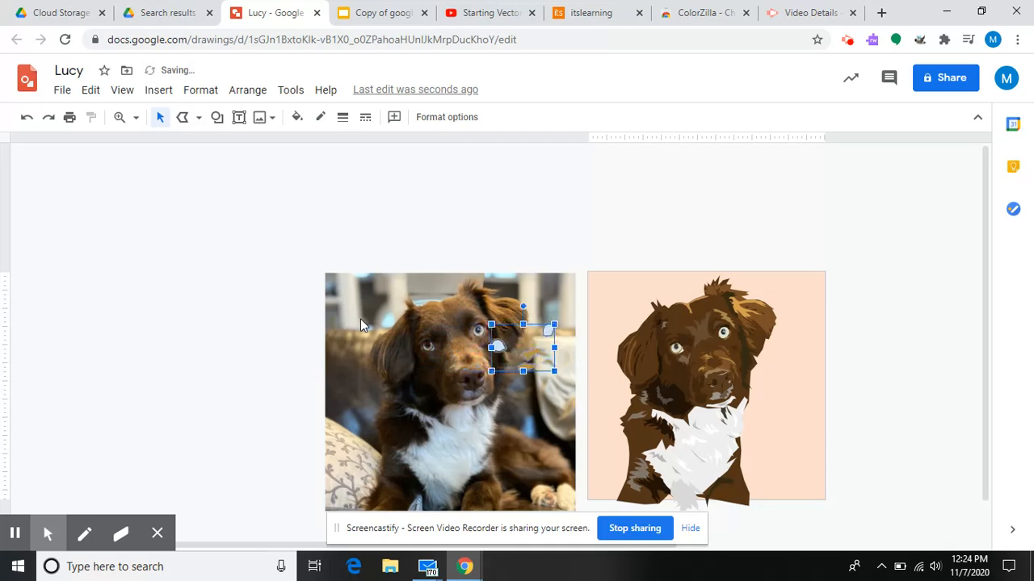
key("Right")
key("Right")
key("Right")
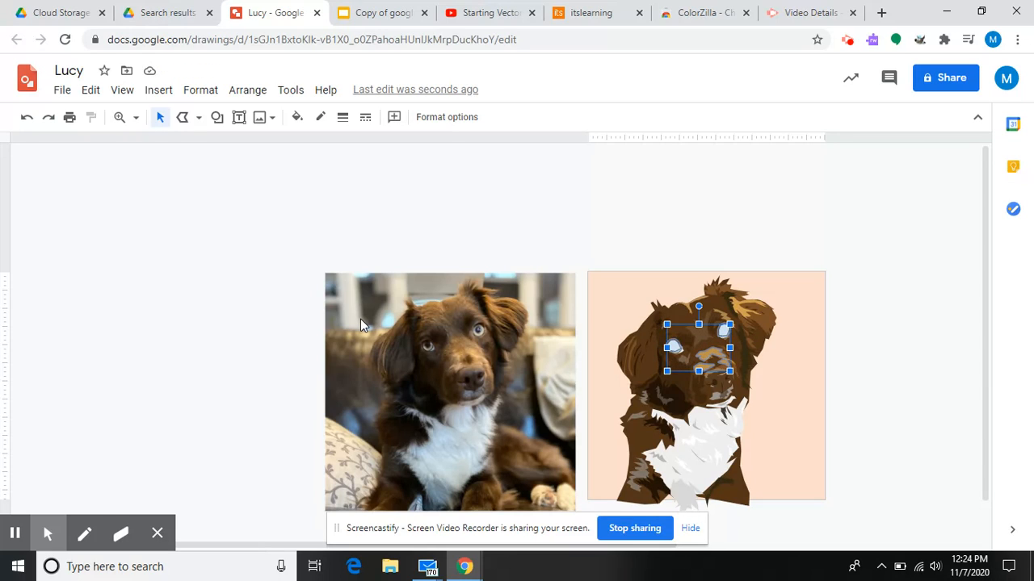
Delete the practice eye and muzzle shapes from the illustrated dog's face
key("Delete")
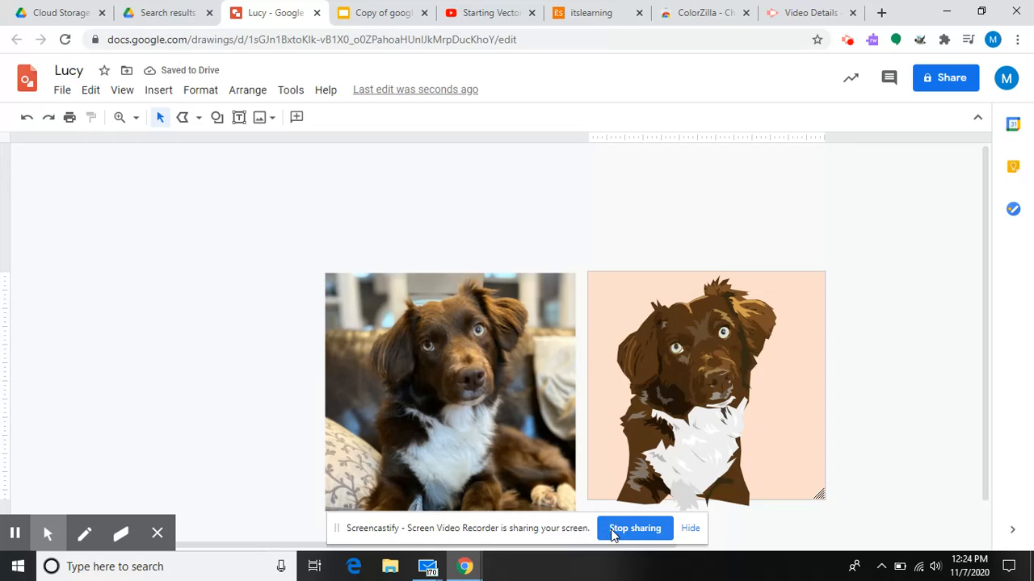
Restore the deleted practice eye and muzzle shapes on the illustrated dog's face and group them together
key("ctrl+z")
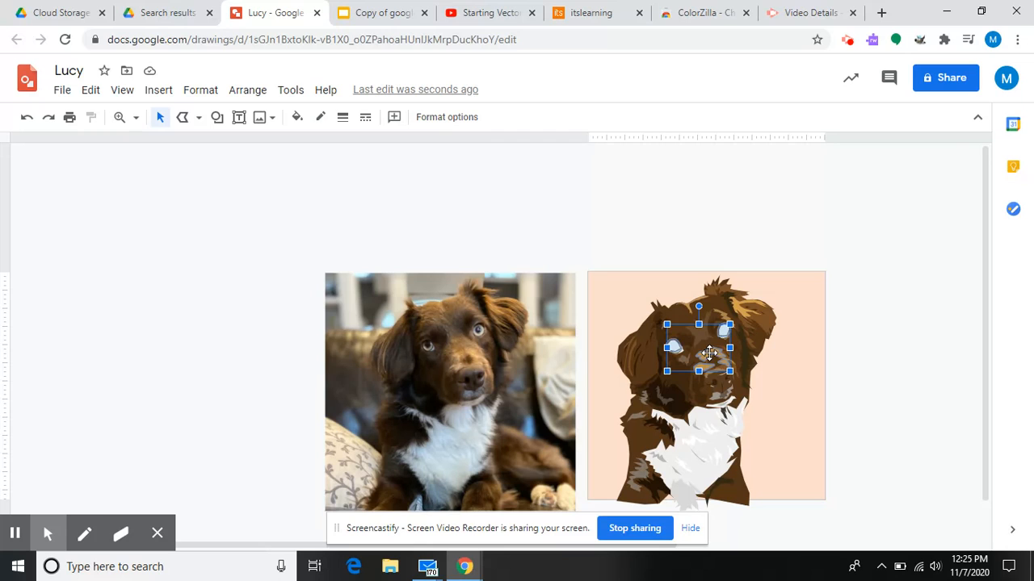
right_click(711, 359)
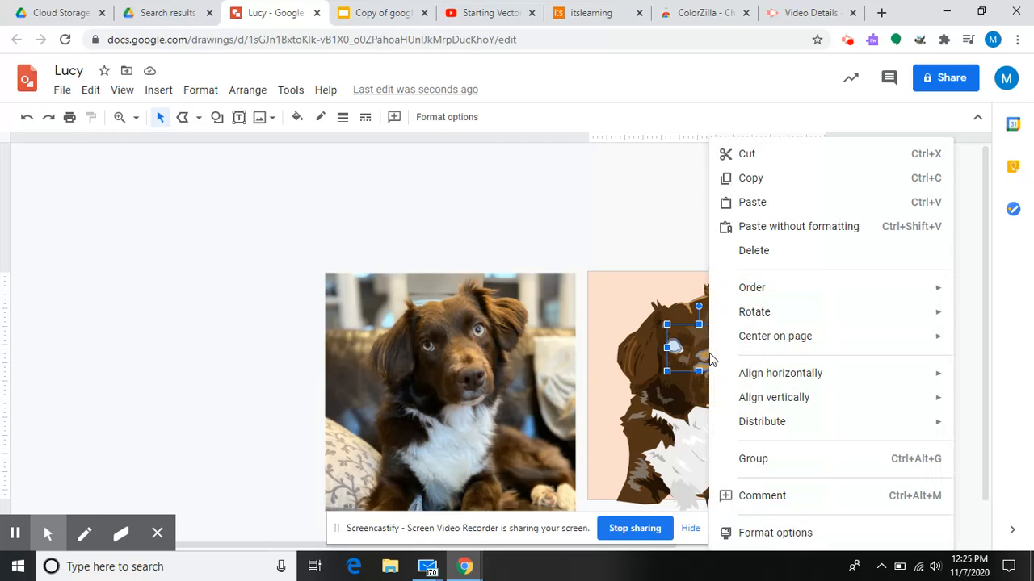
left_click(744, 459)
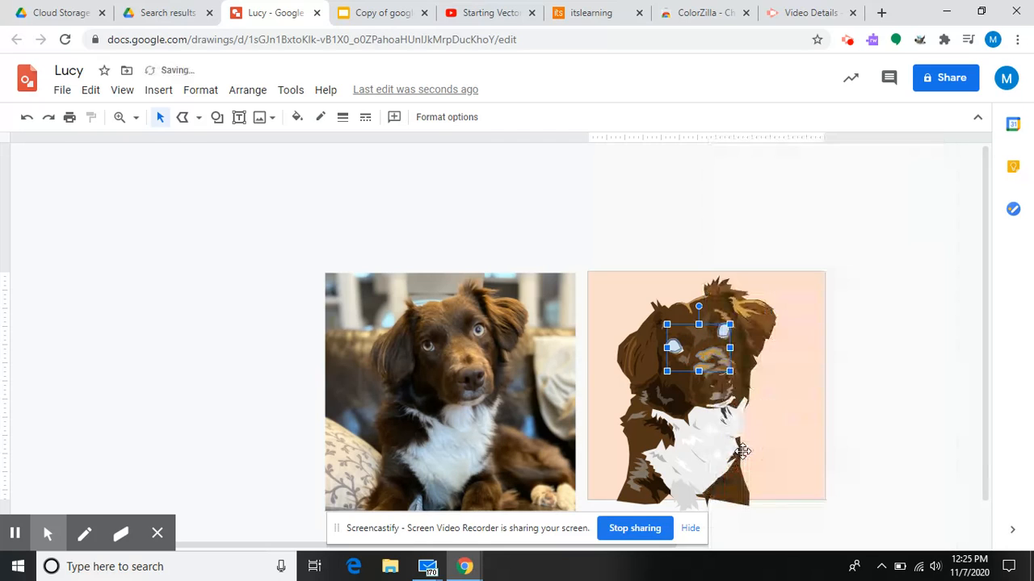
left_click(861, 376)
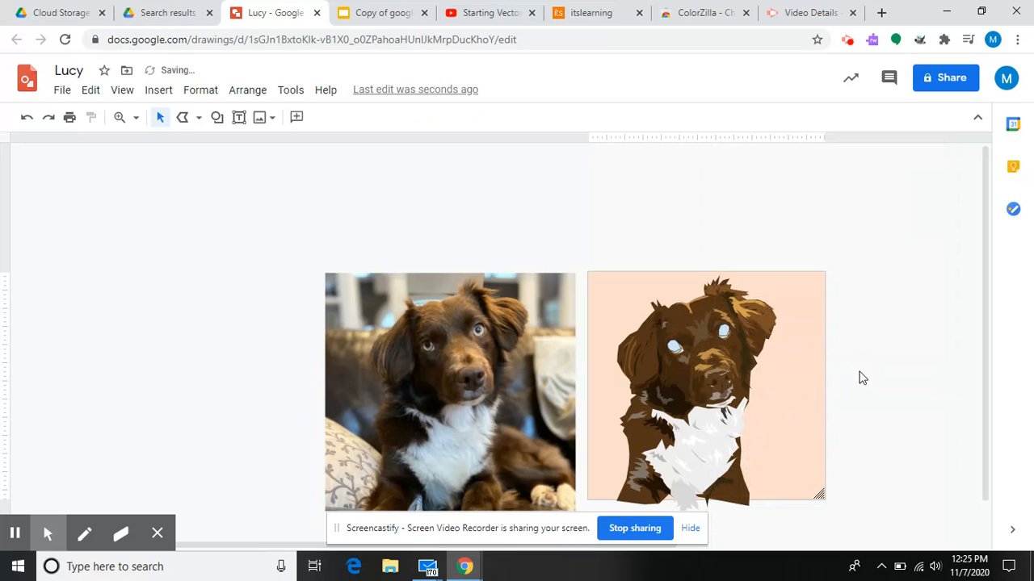
Nudge the grouped eye and muzzle shapes slightly to the right as one object, and ungroup them
left_click(724, 330)
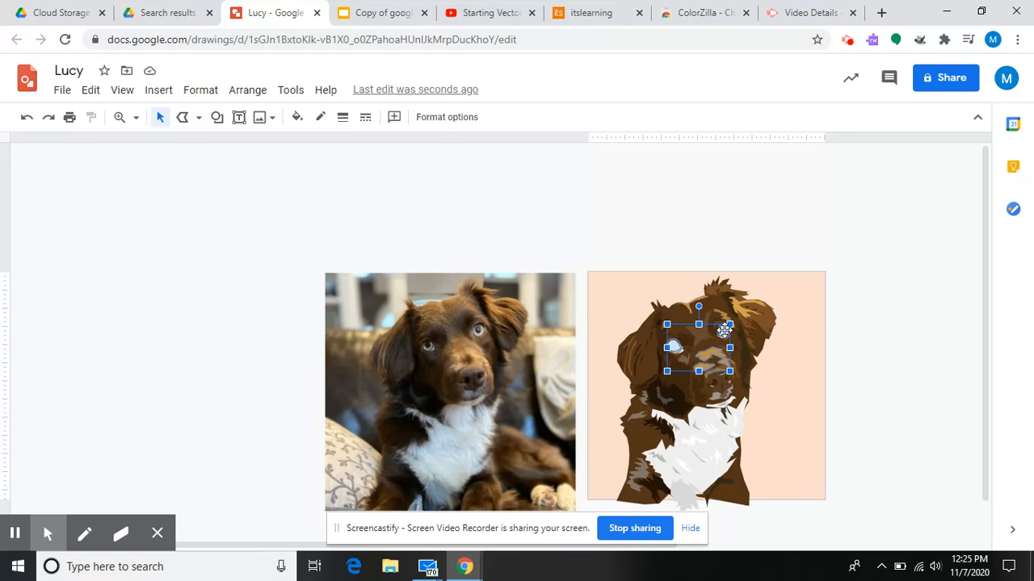
key("Right")
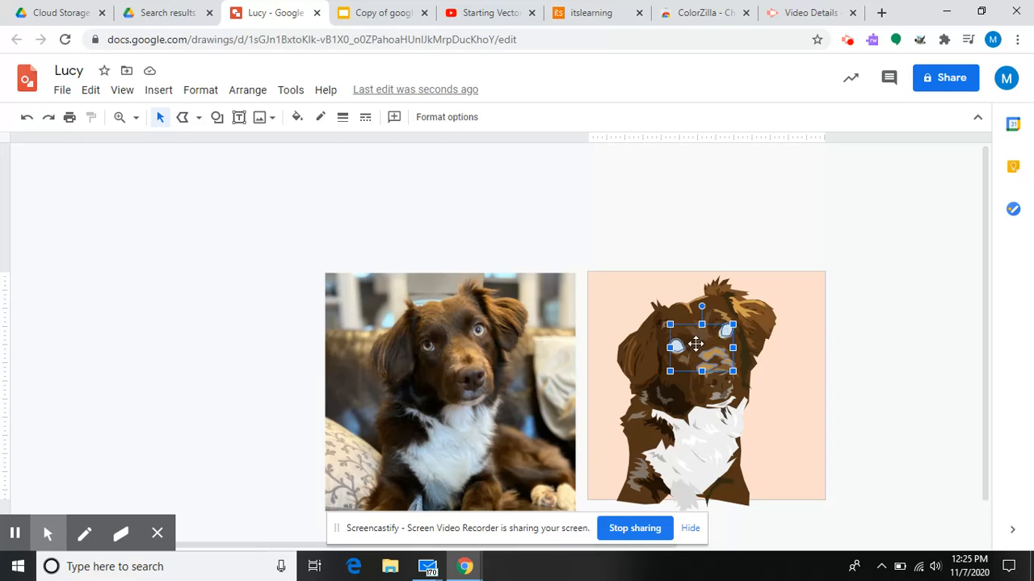
right_click(713, 362)
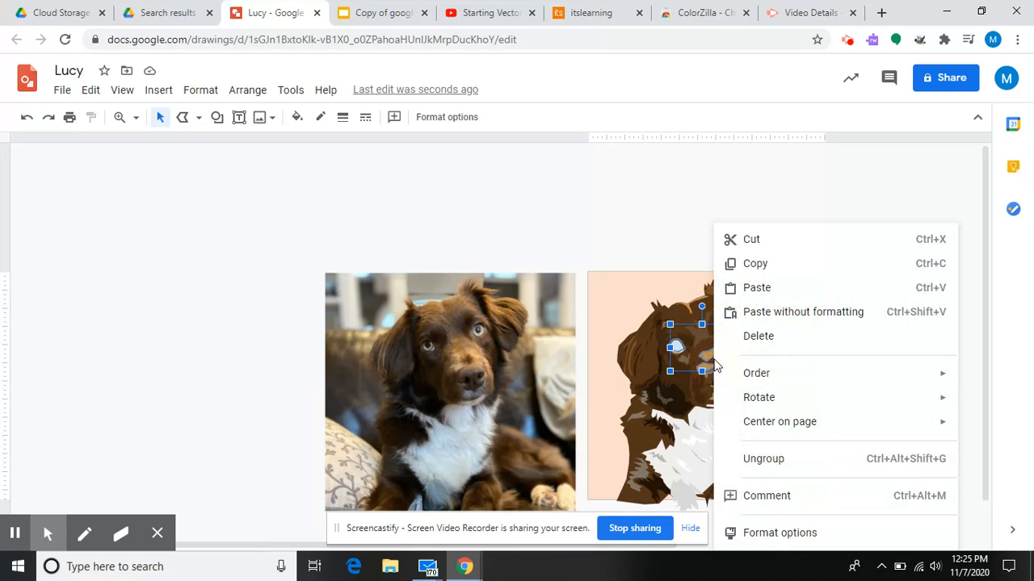
left_click(760, 458)
left_click(866, 339)
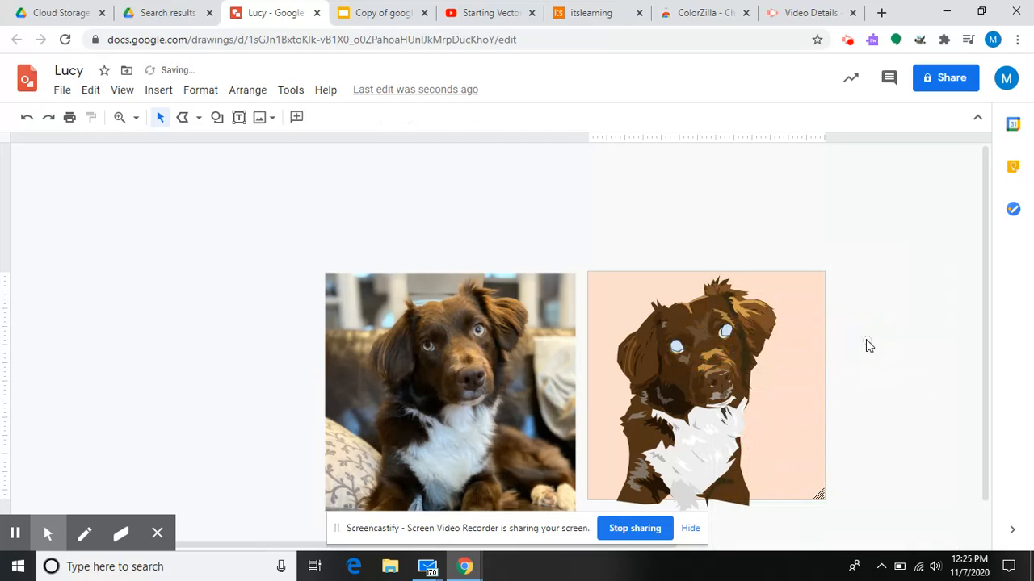
Delete the two light practice eye shapes one by one from the illustrated dog's face
left_click(727, 332)
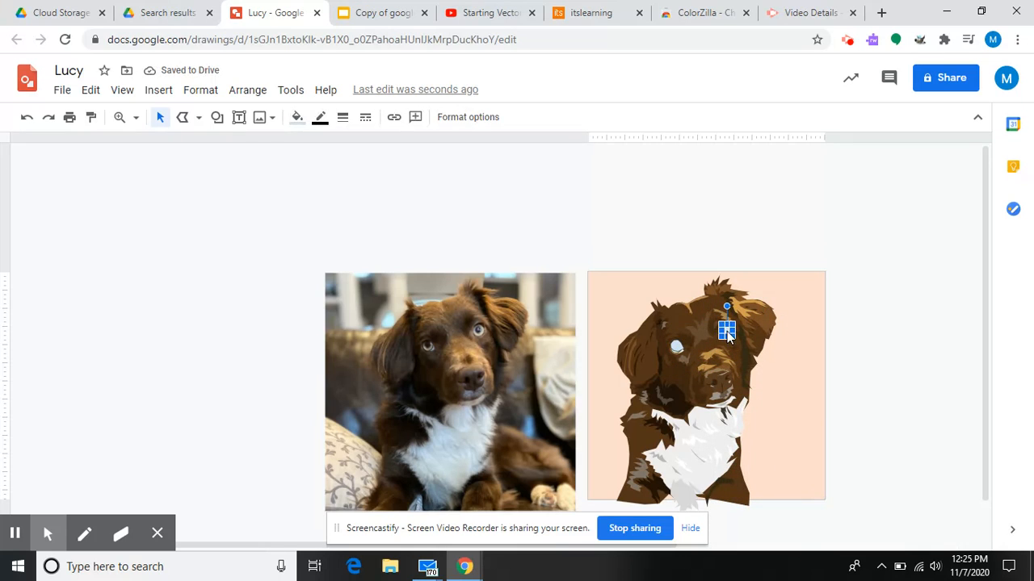
key("Delete")
left_click(677, 346)
key("Delete")
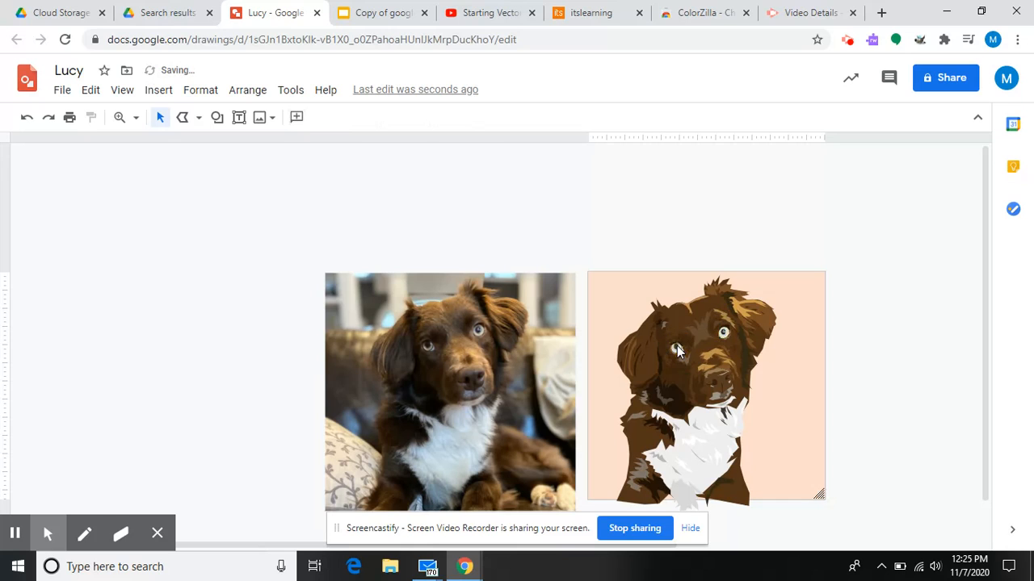
Delete the three golden-brown practice shapes one by one from the illustrated dog's muzzle
left_click(707, 349)
key("Delete")
left_click(704, 369)
key("Delete")
left_click(731, 361)
key("Delete")
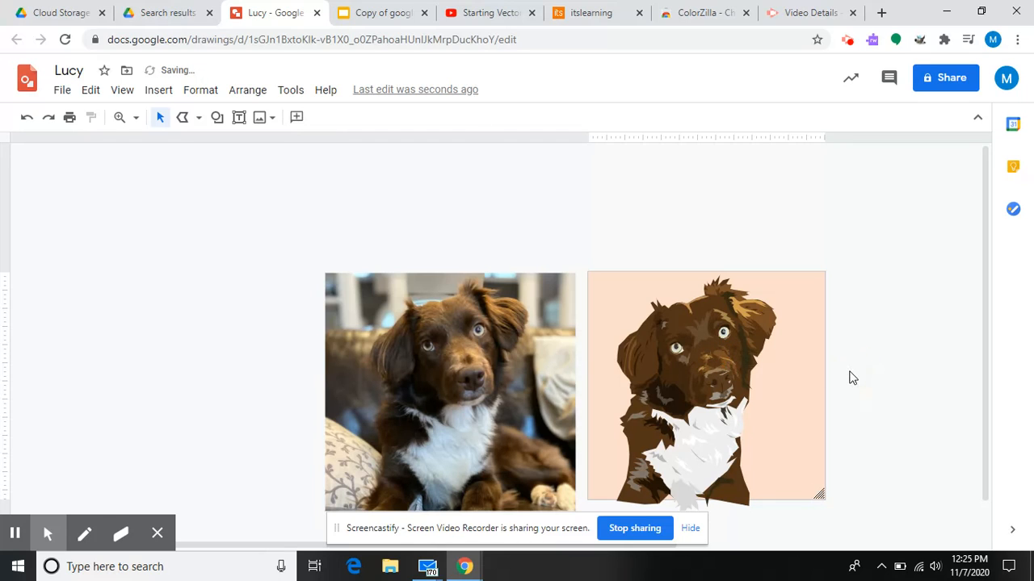